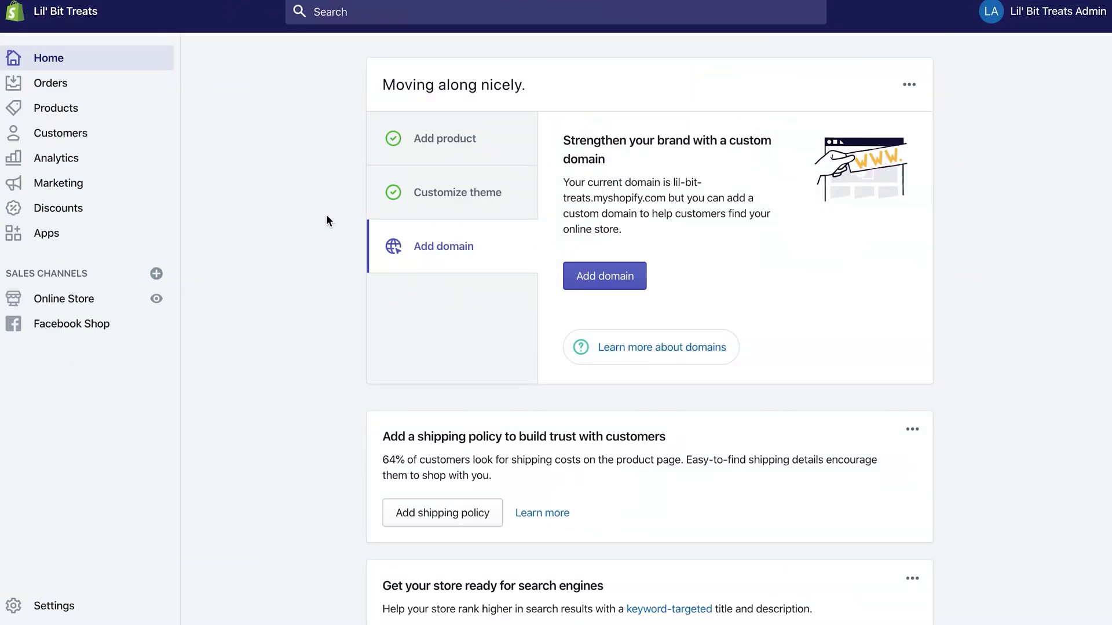
Go from the Home dashboard to the store's Settings page
left_click(46, 606)
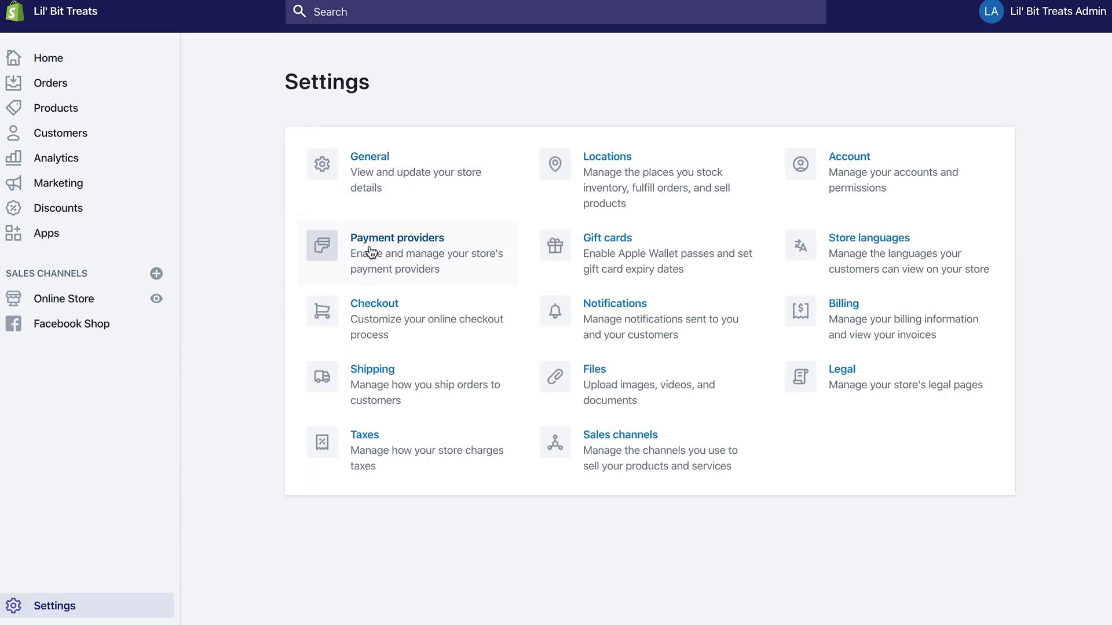
Open the Payment providers settings for Lil' Bit Treats
left_click(401, 246)
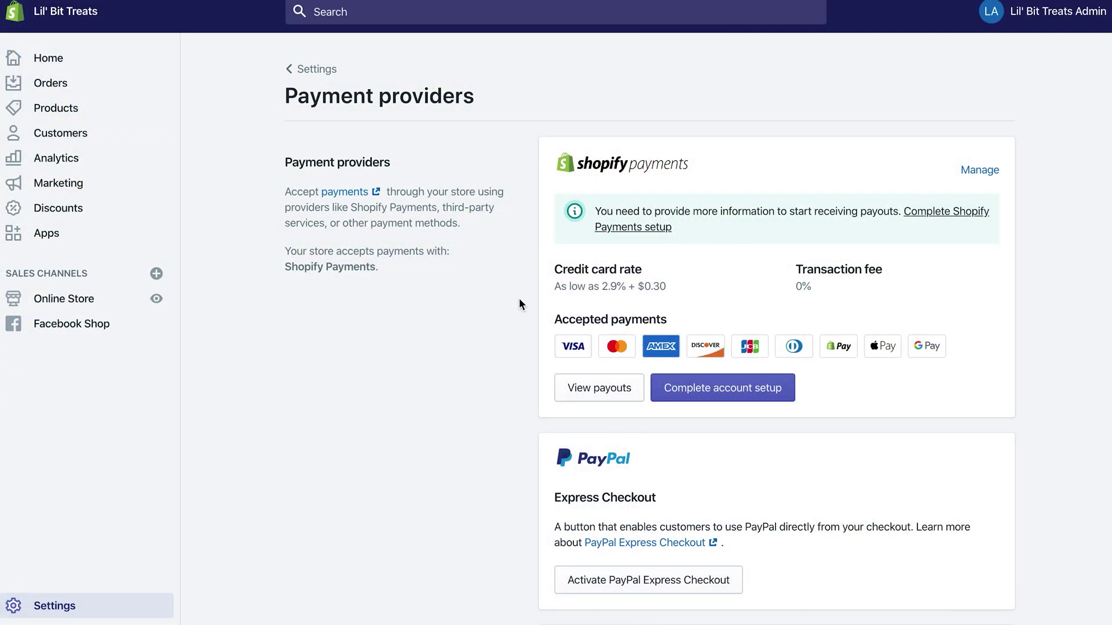
scroll(520, 300, "down", 8)
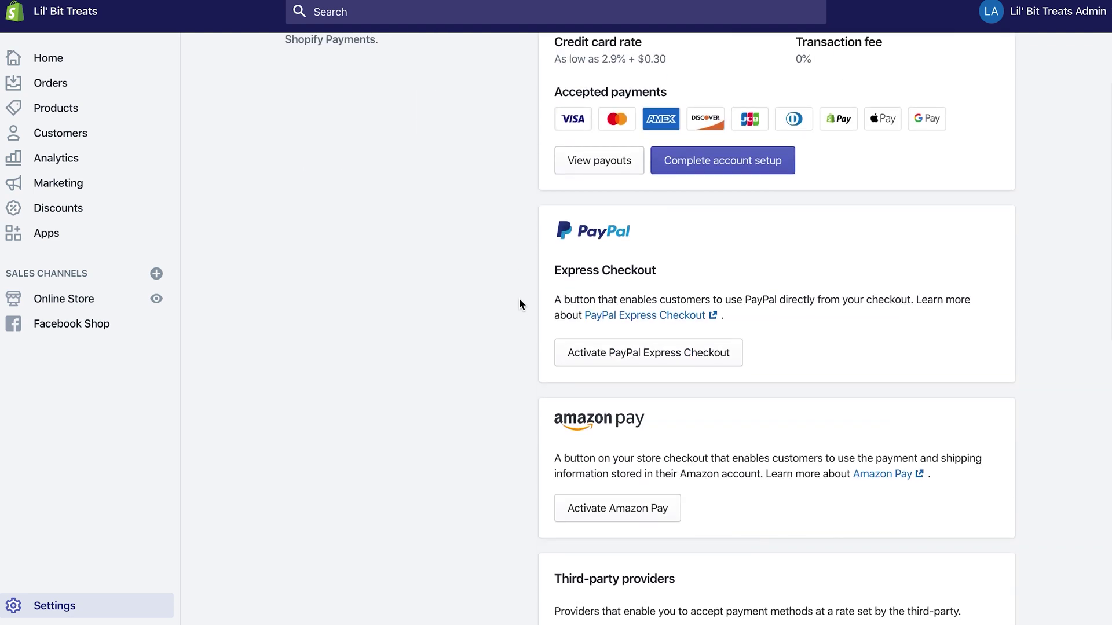
scroll(520, 302, "down", 2)
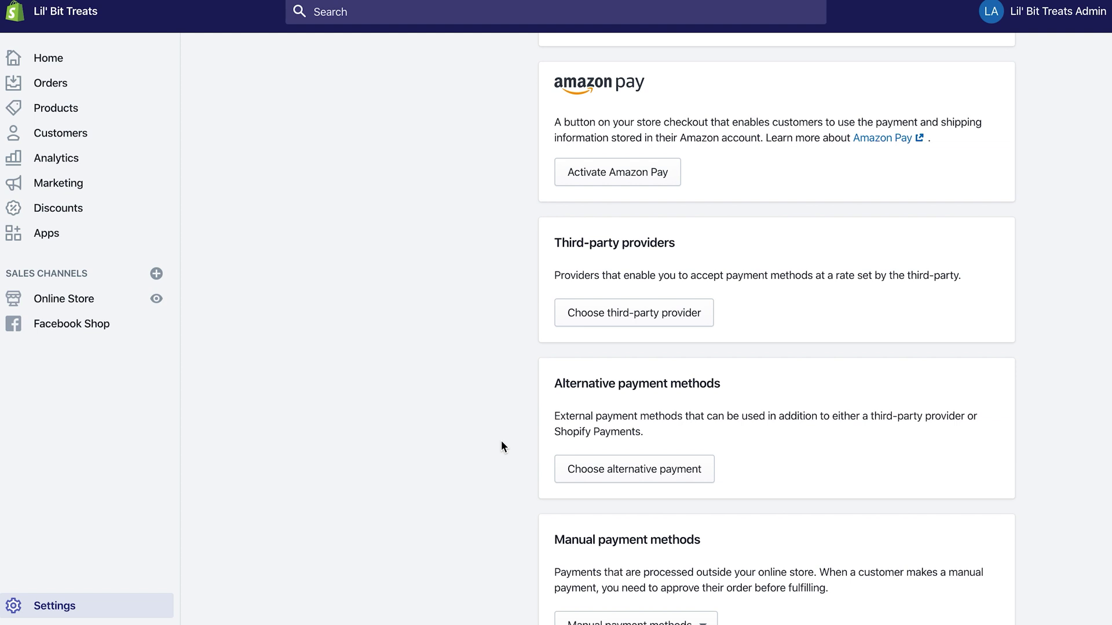
scroll(502, 446, "up", 10)
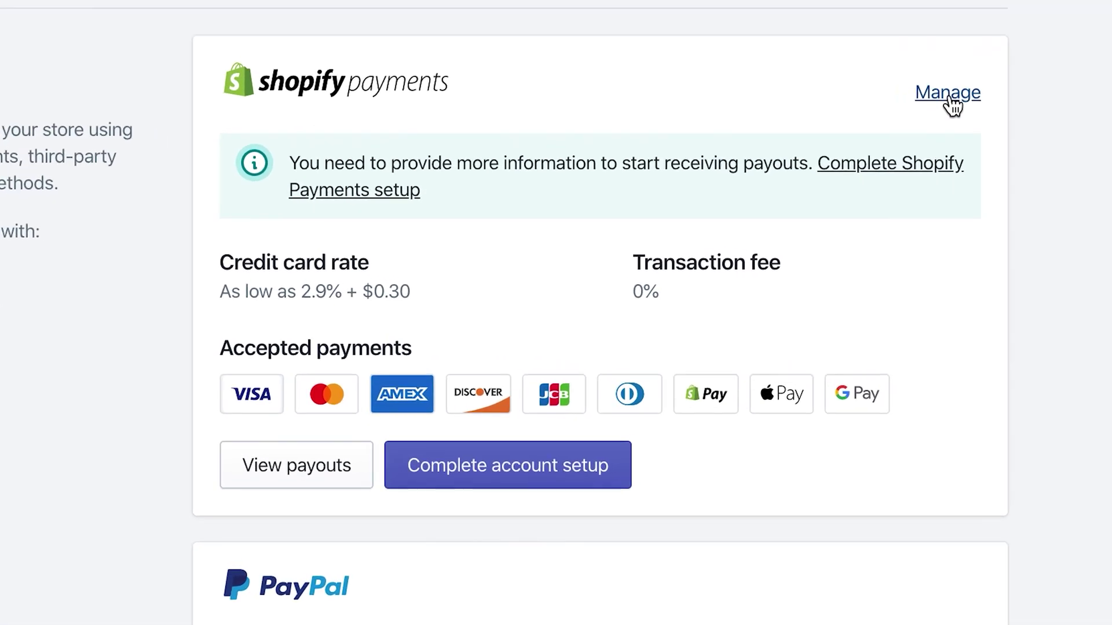
Review Shopify Payments settings: card types, Shopify Pay, Apple Pay, Google Pay, fraud and billing options
left_click(946, 91)
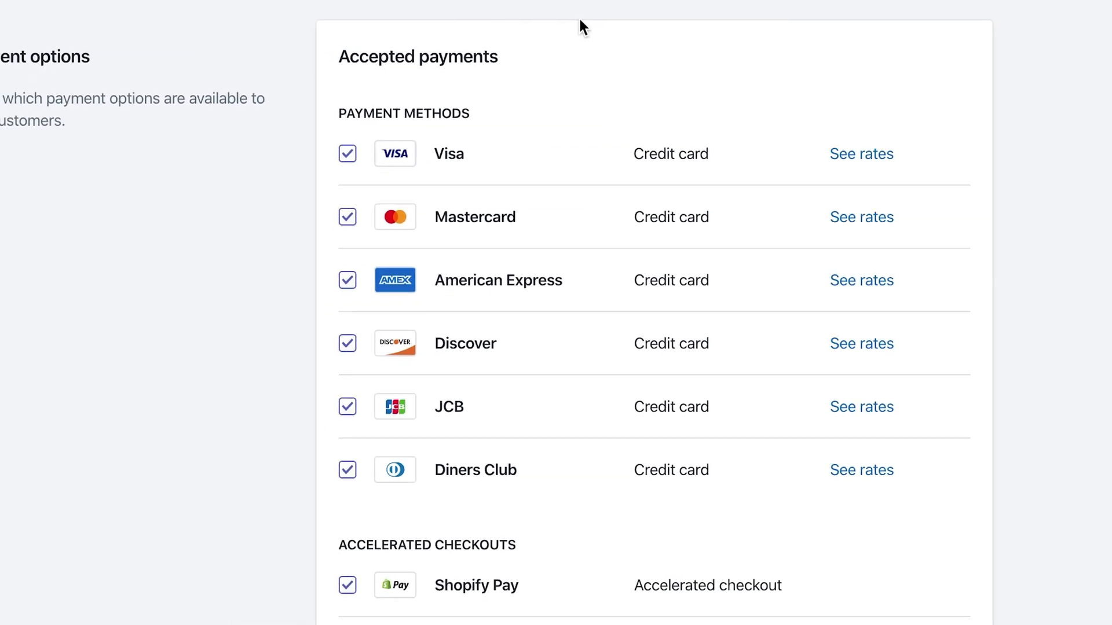
scroll(228, 256, "down", 3)
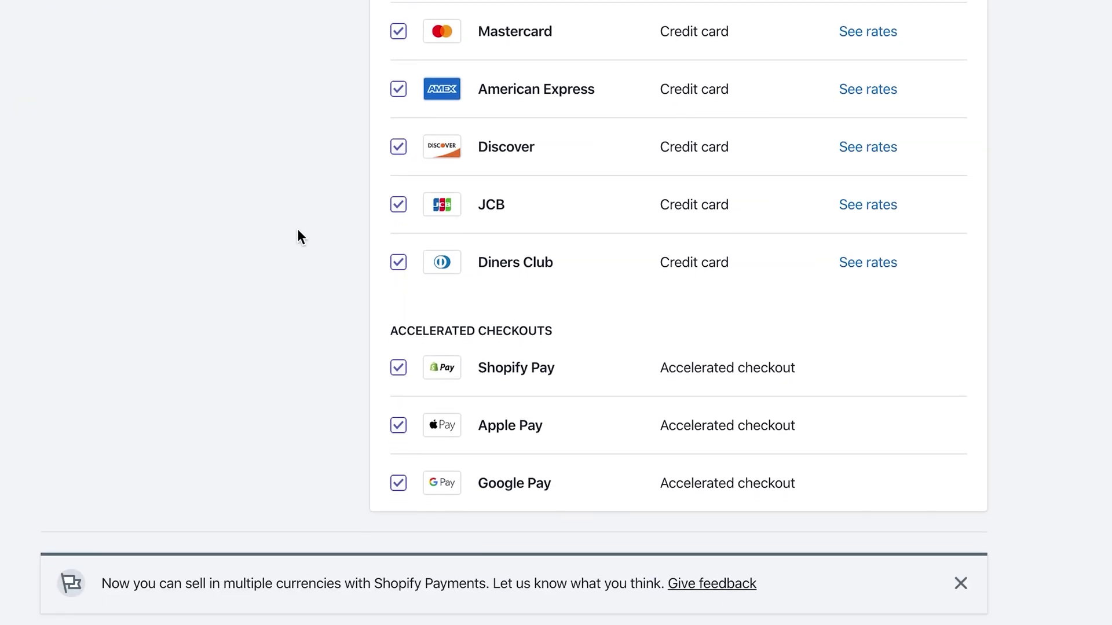
scroll(348, 151, "up", 1)
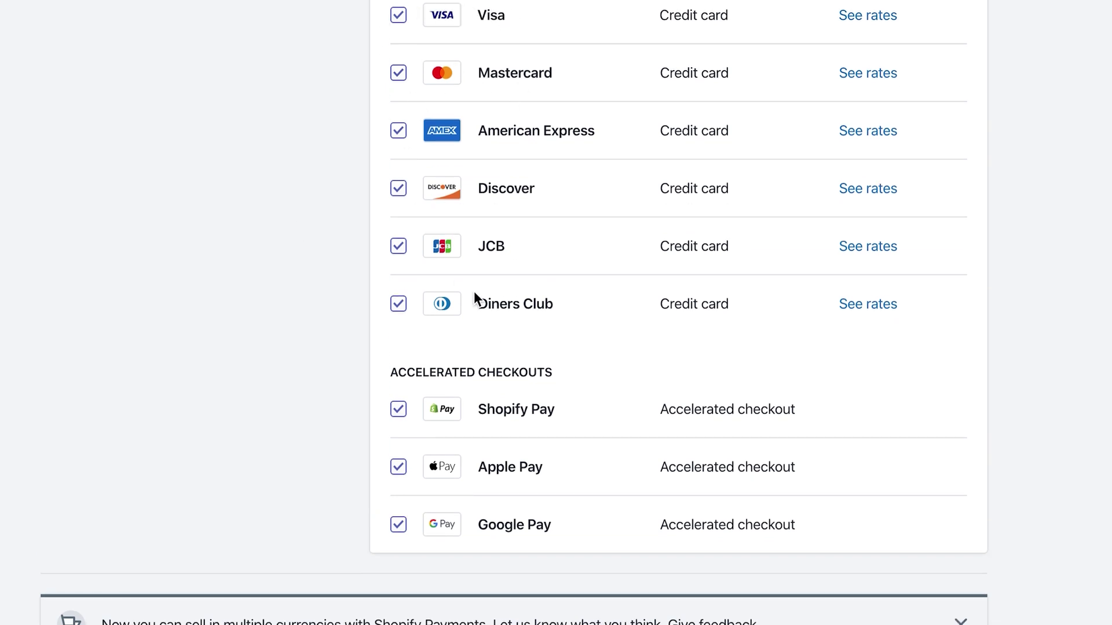
scroll(382, 351, "down", 2)
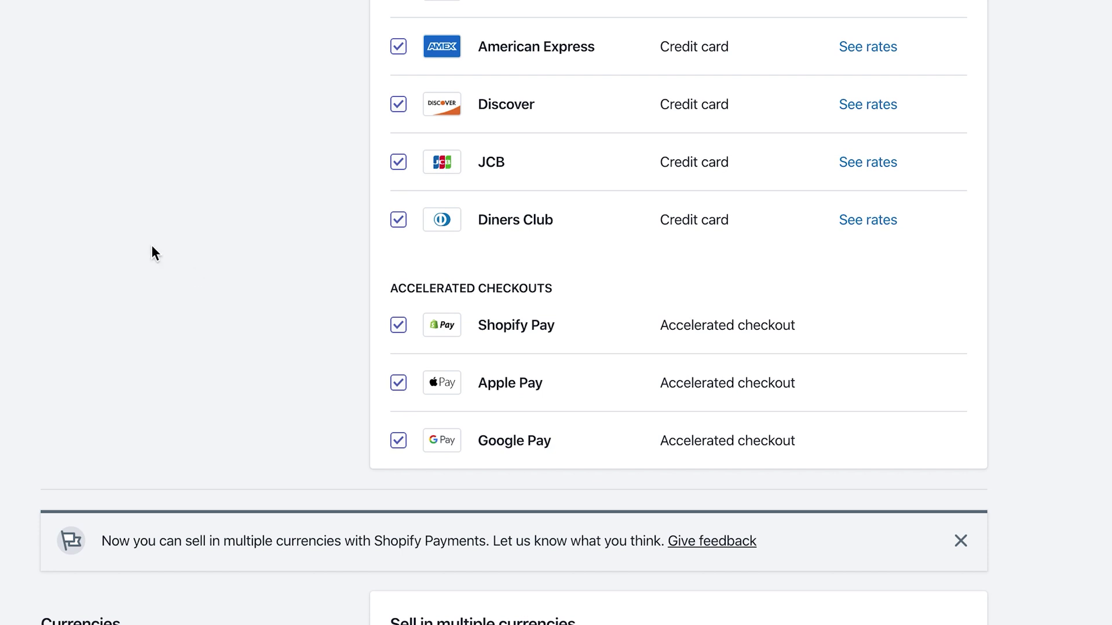
scroll(141, 234, "down", 9)
scroll(142, 241, "down", 10)
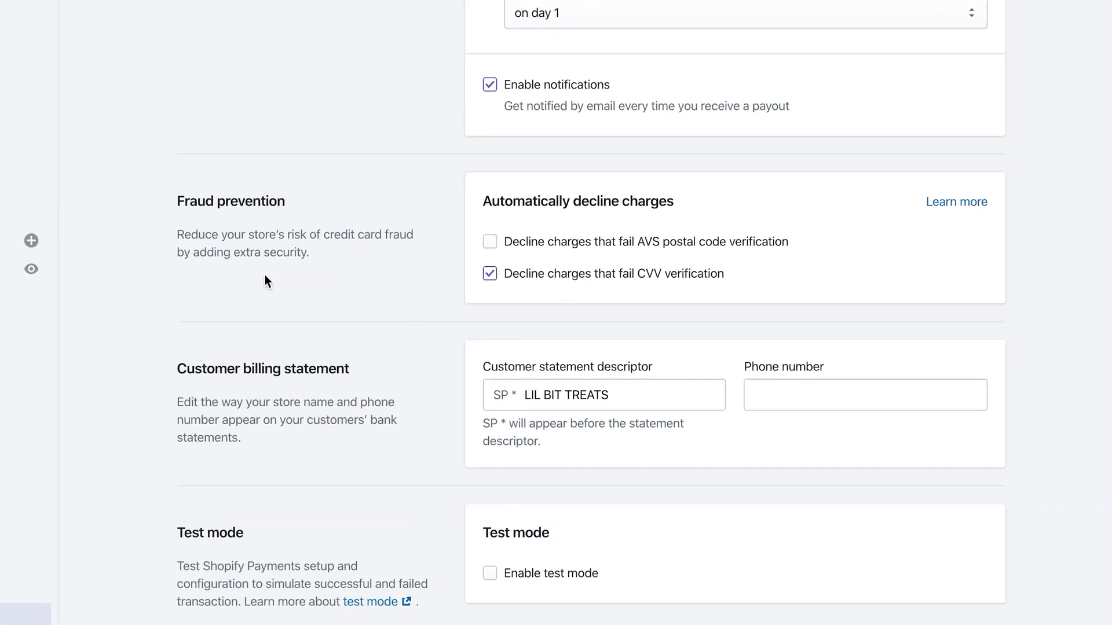
scroll(356, 304, "up", 15)
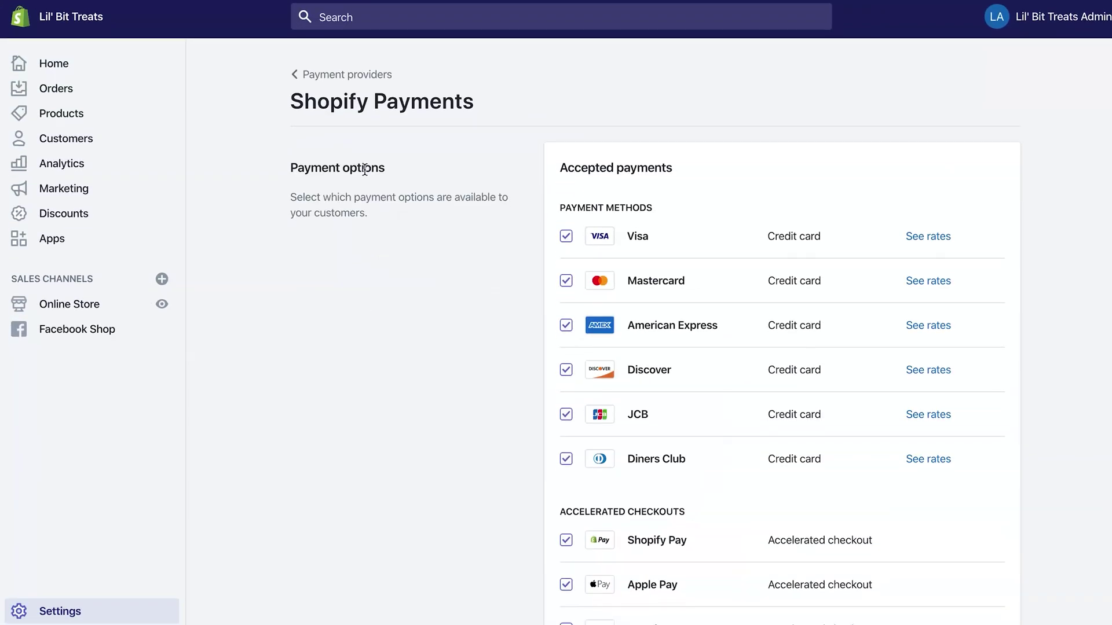
Go back to Payment providers and start the Shopify Payments account setup form
left_click(321, 75)
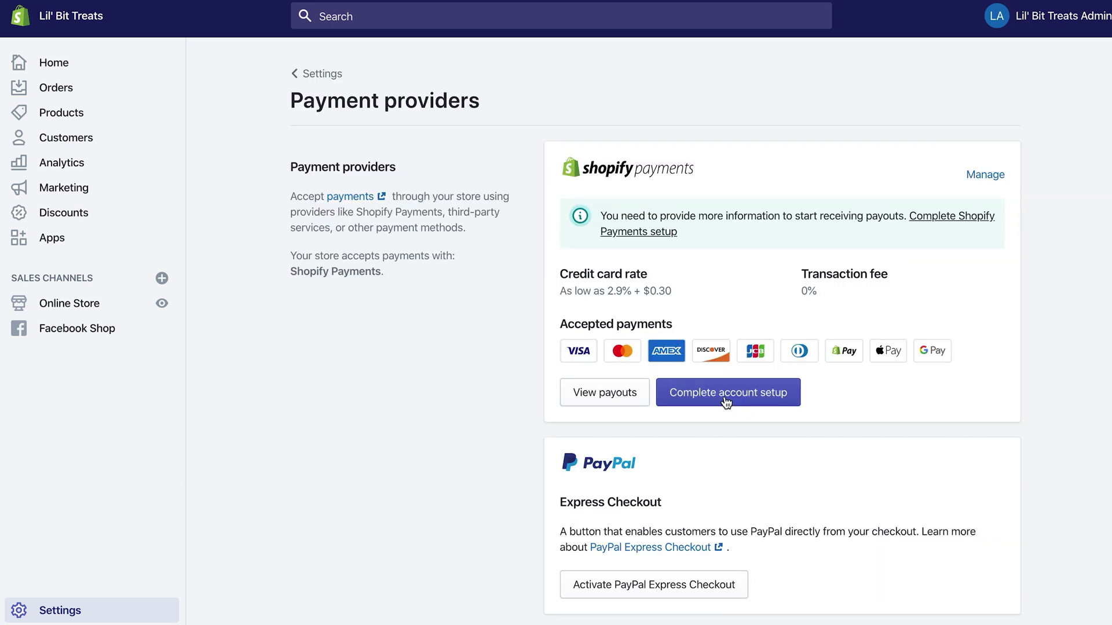
left_click(751, 399)
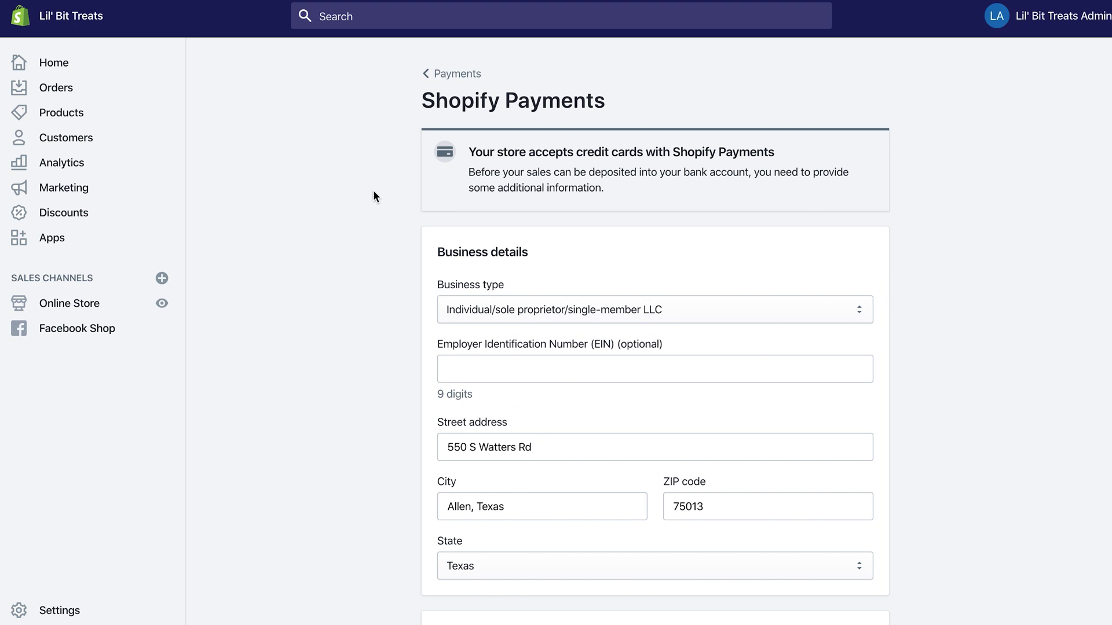
scroll(374, 236, "down", 2)
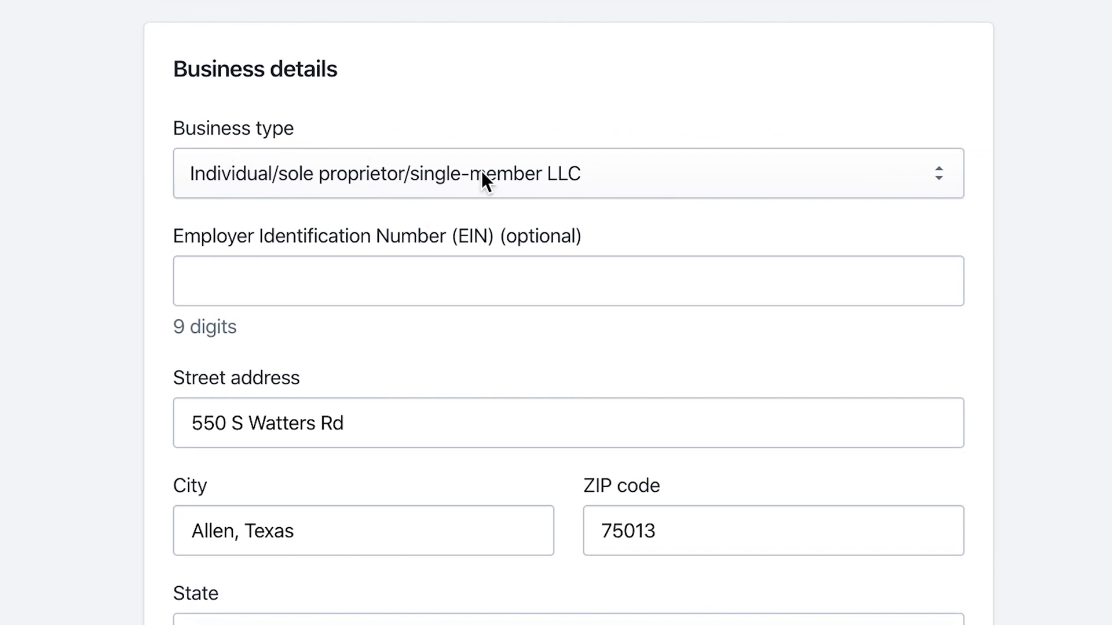
left_click(665, 173)
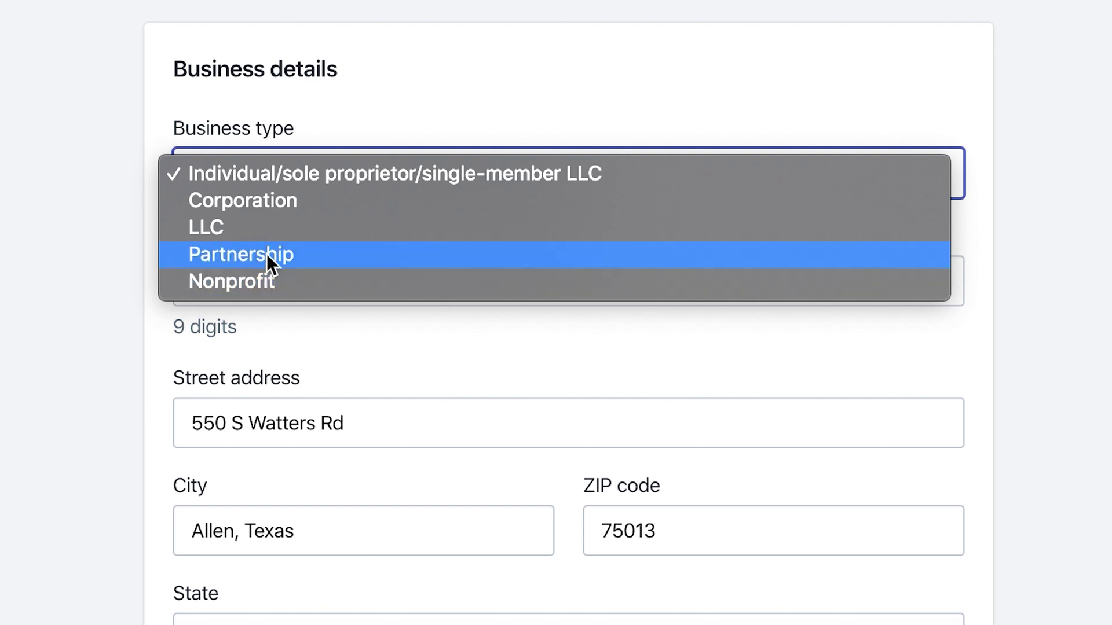
left_click(31, 268)
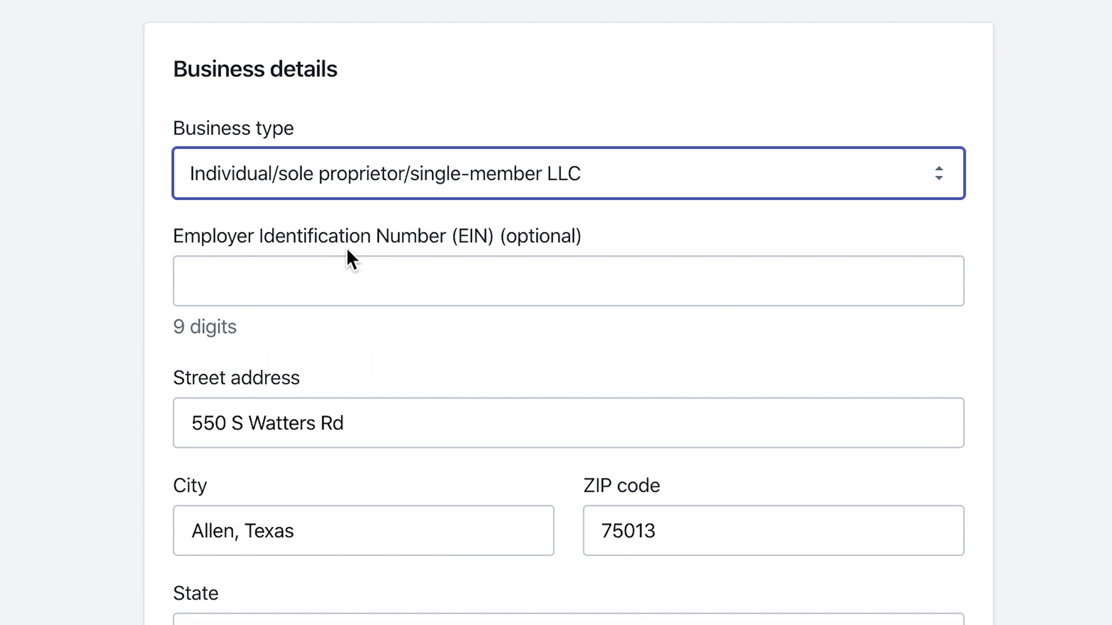
left_click(576, 177)
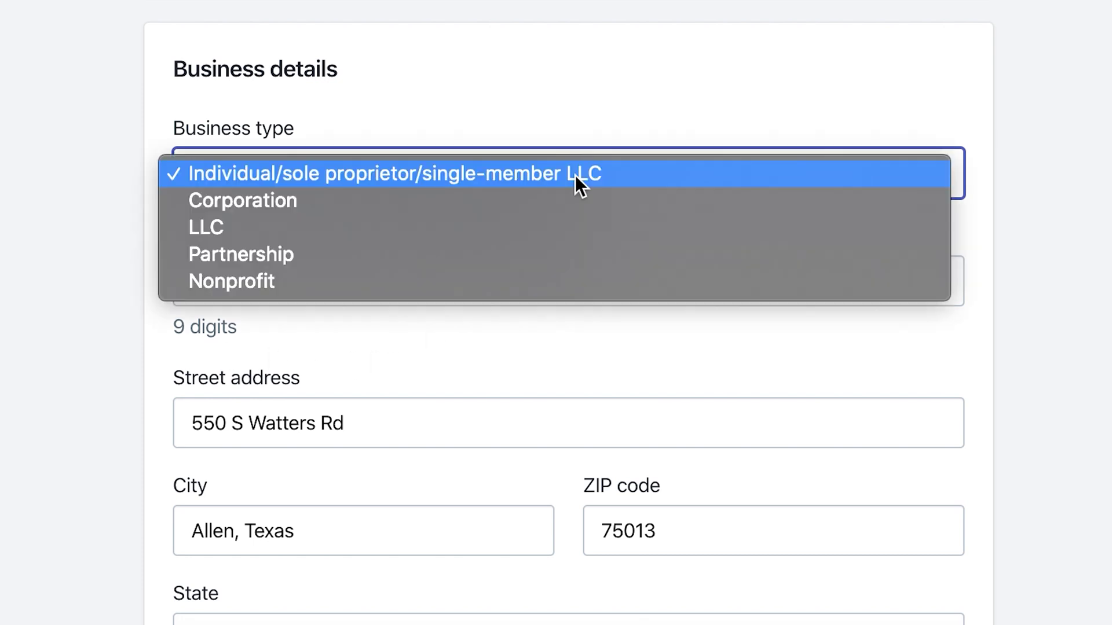
left_click(309, 227)
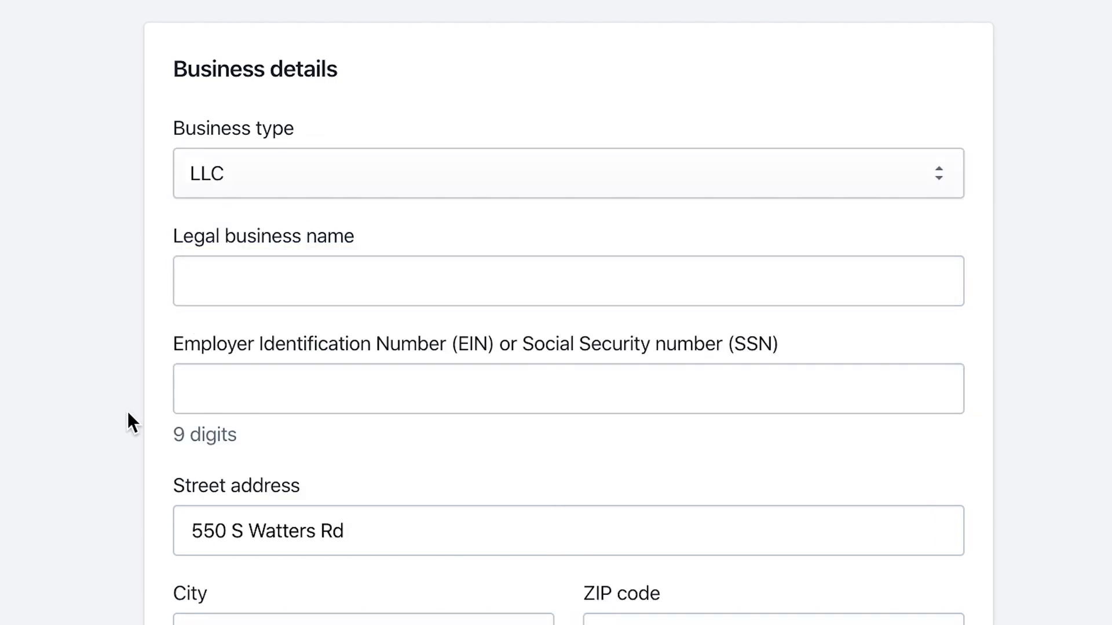
left_click(242, 277)
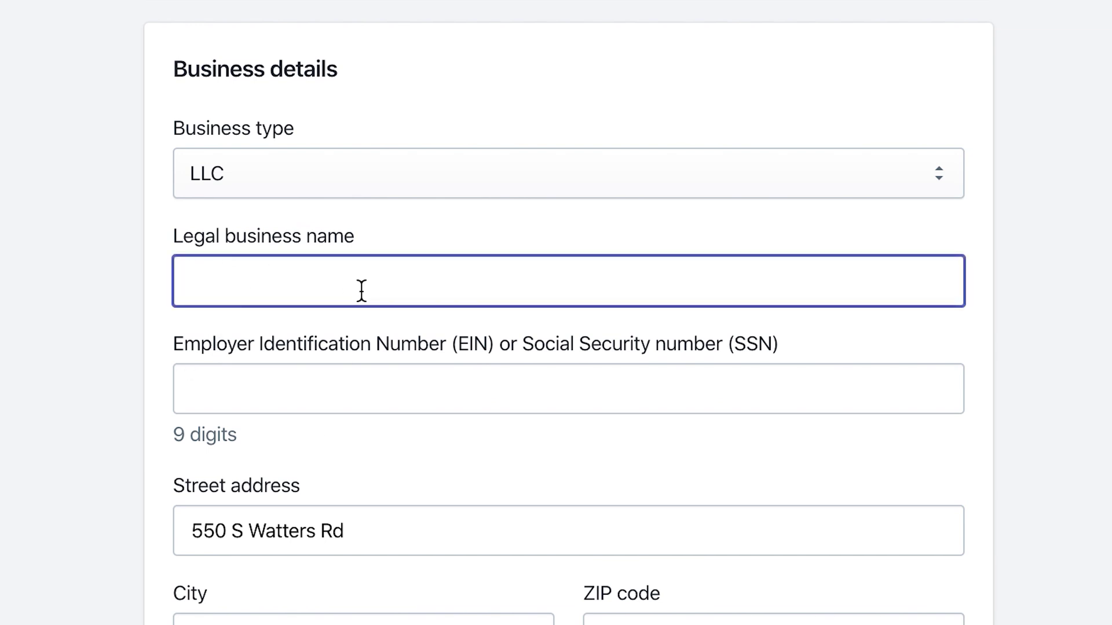
left_click(280, 400)
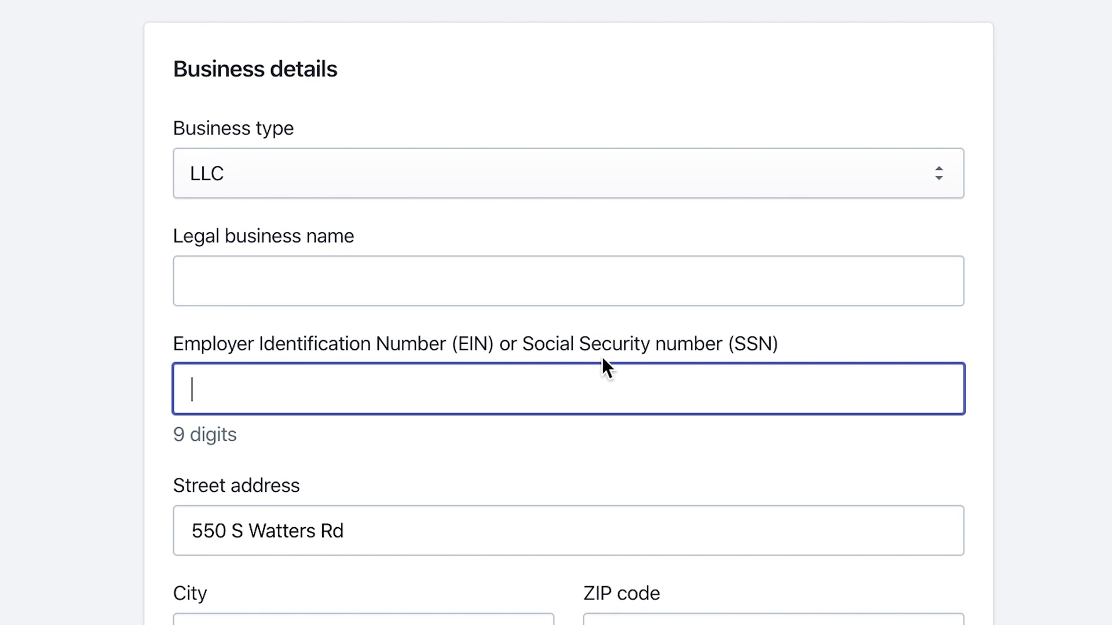
scroll(147, 343, "down", 3)
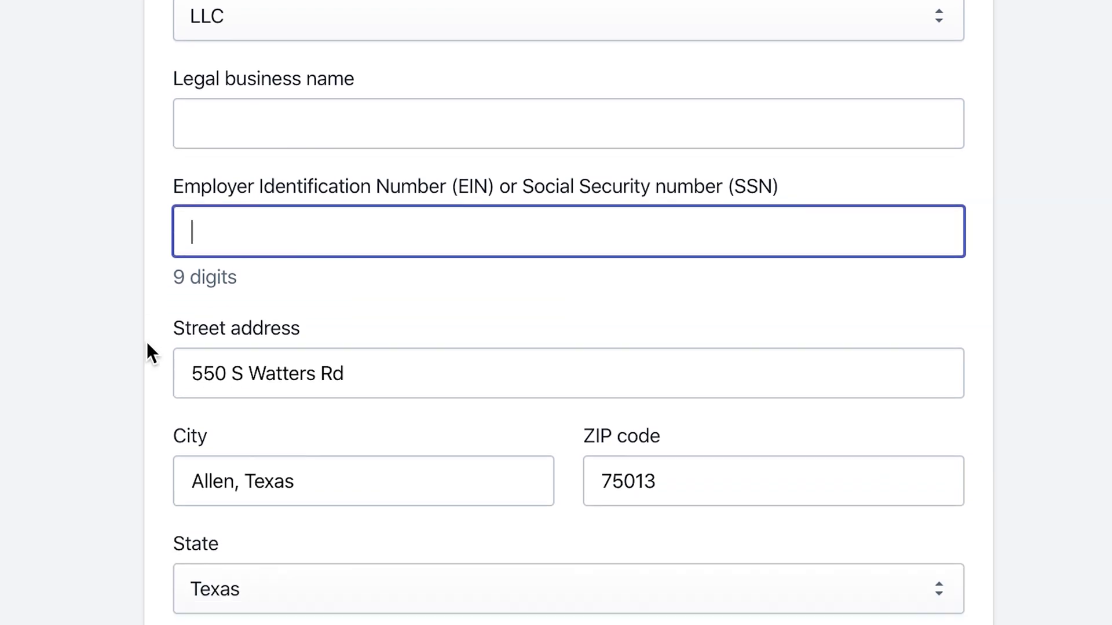
scroll(147, 341, "down", 2)
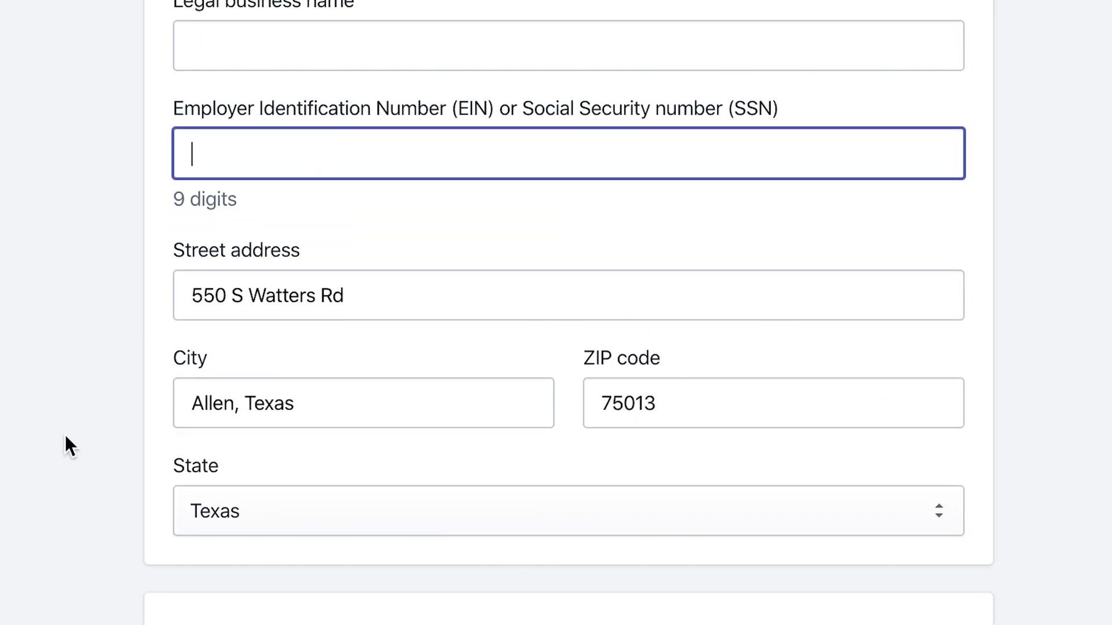
scroll(64, 434, "down", 10)
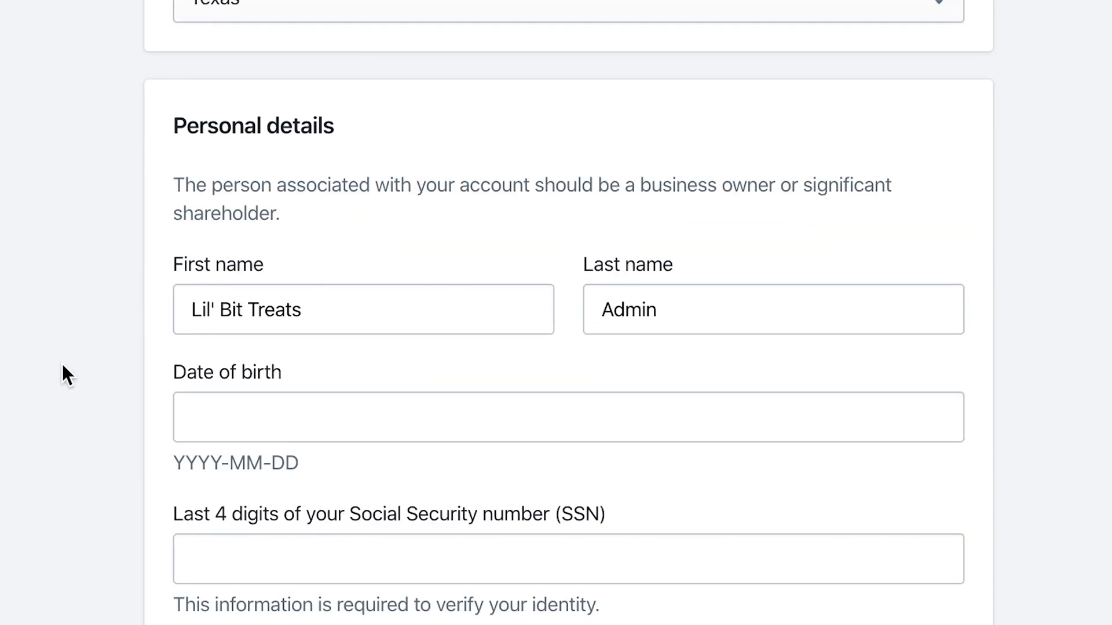
scroll(63, 366, "down", 5)
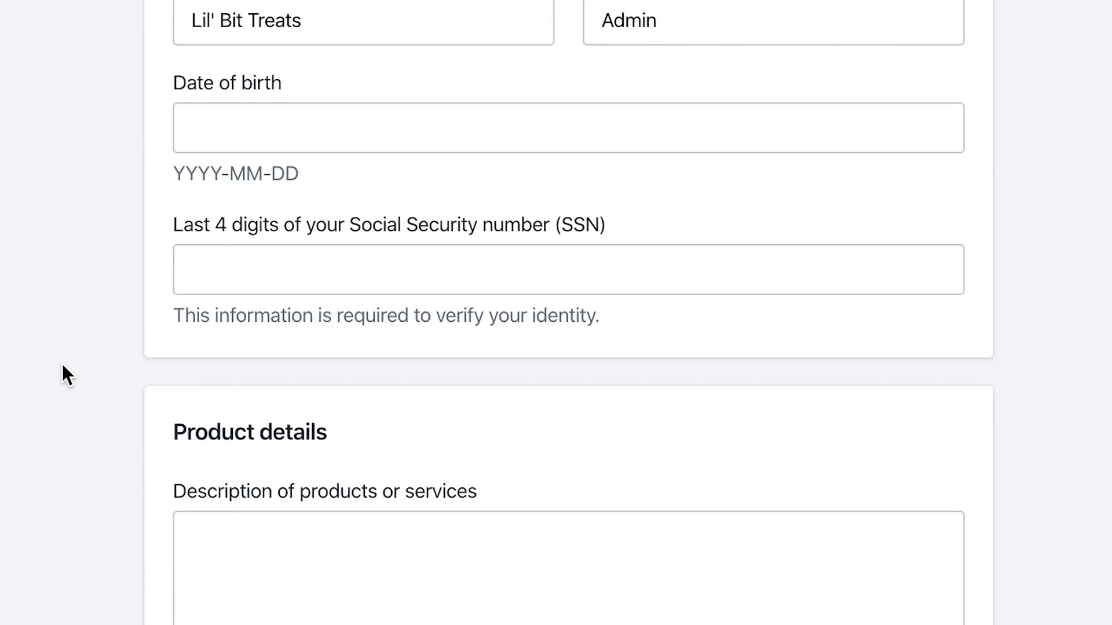
scroll(63, 366, "down", 5)
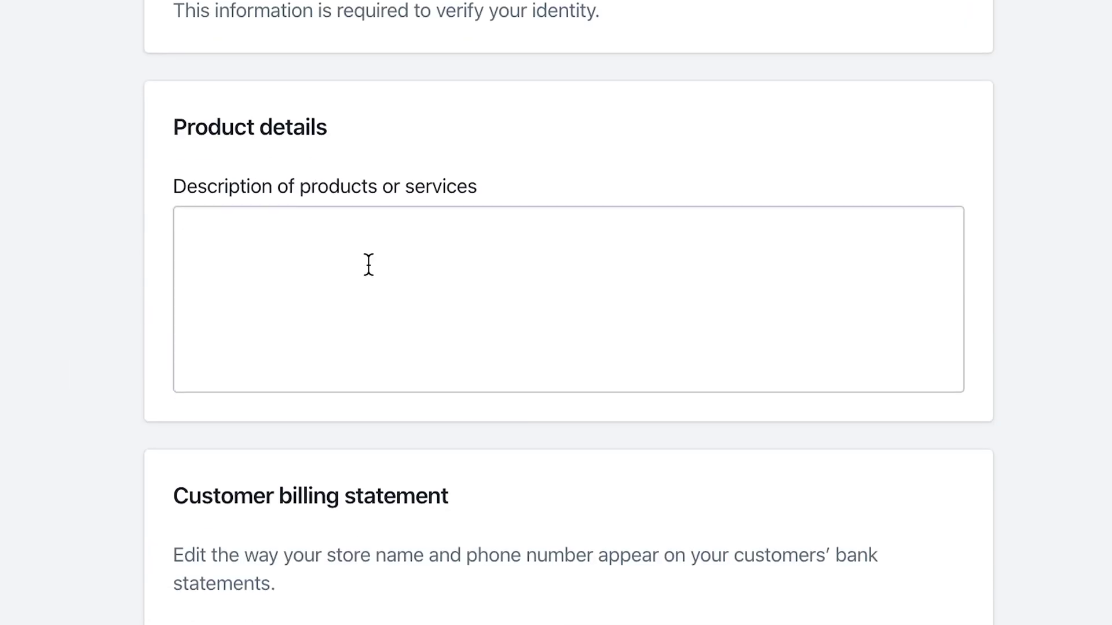
scroll(145, 313, "down", 5)
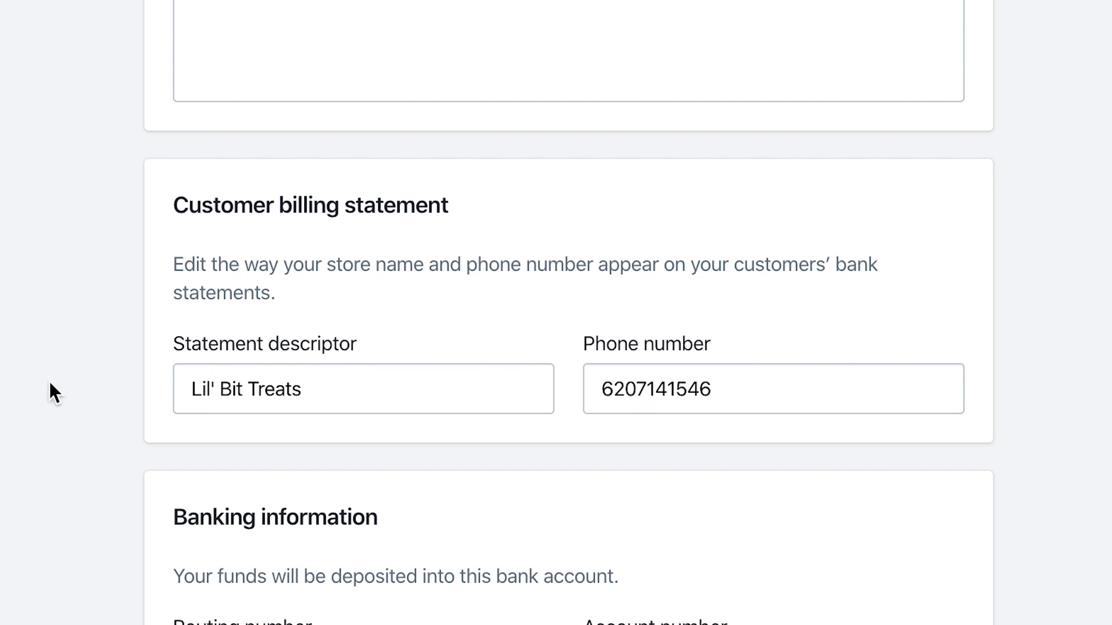
scroll(50, 381, "down", 5)
scroll(50, 381, "down", 1)
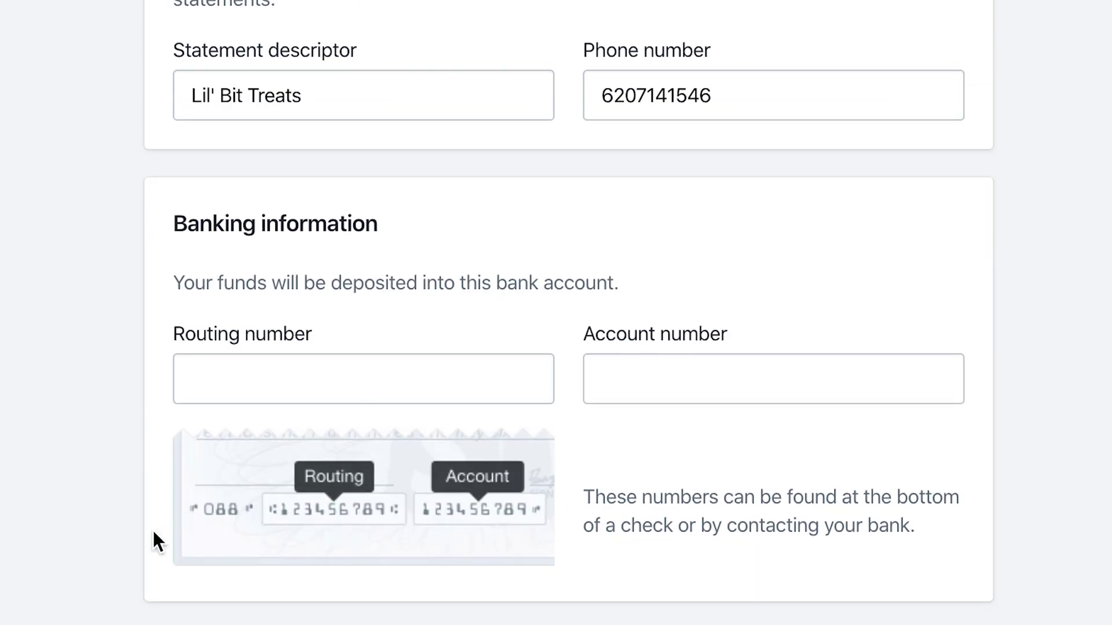
scroll(153, 530, "up", 1)
scroll(556, 313, "up", 20)
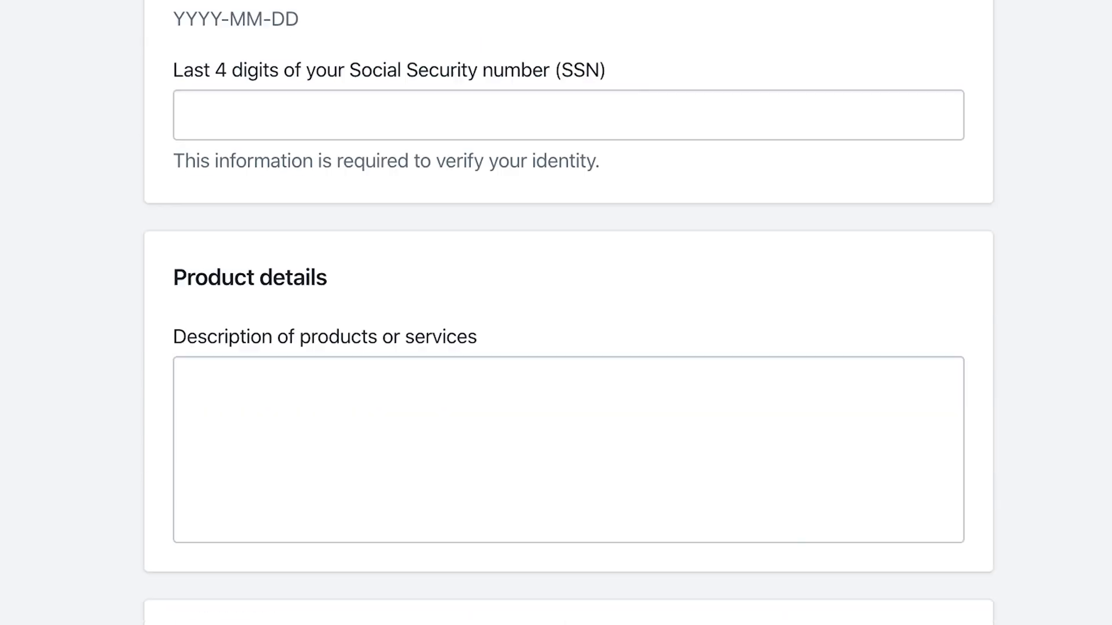
scroll(236, 87, "up", 3)
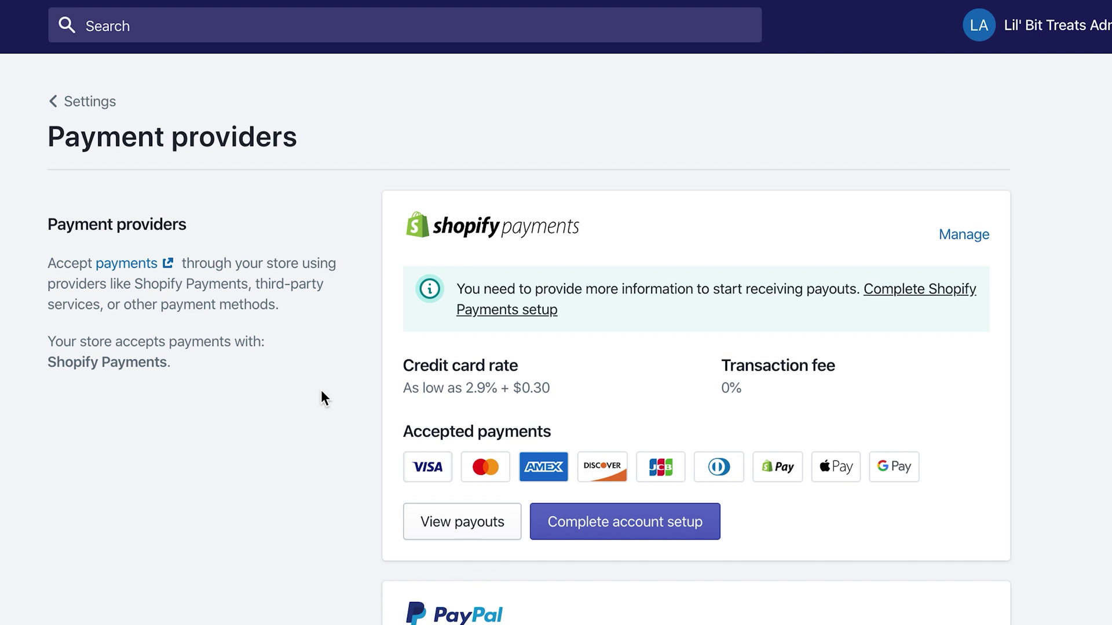
Open the alternative payment providers list, showing Affirm, Afterpay, Alipay Global and BitPay
scroll(343, 398, "down", 4)
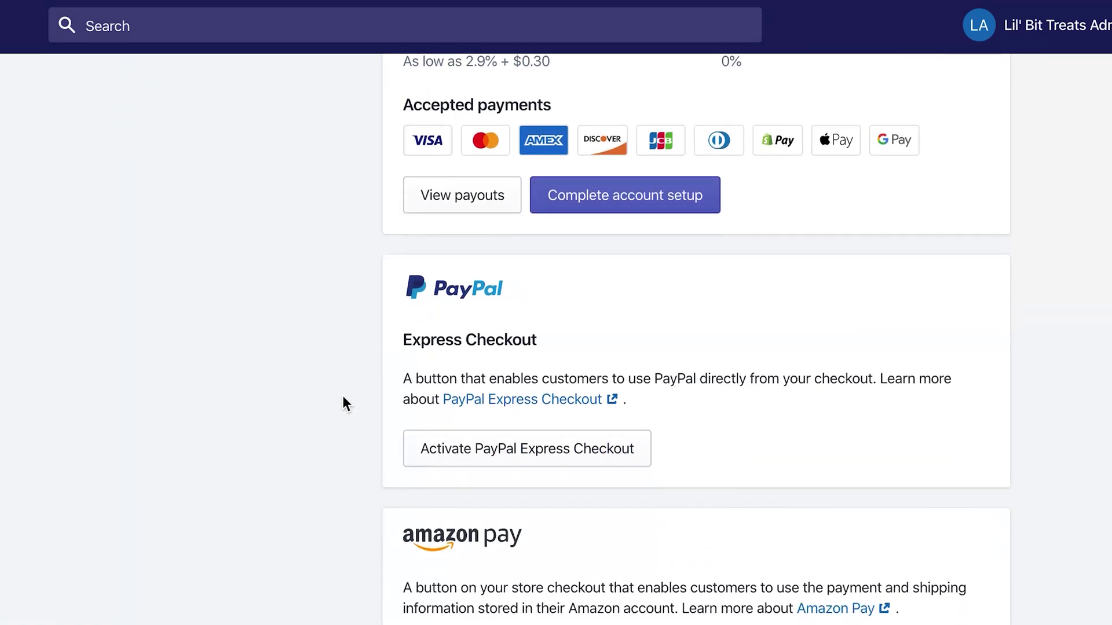
scroll(343, 402, "up", 3)
scroll(344, 402, "down", 6)
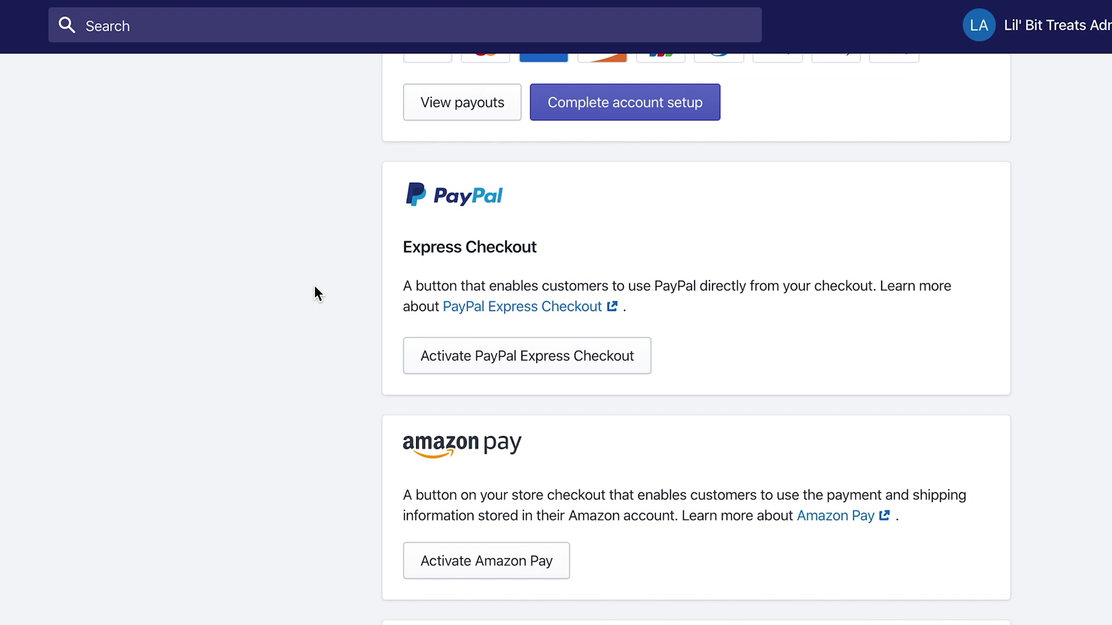
scroll(315, 286, "down", 4)
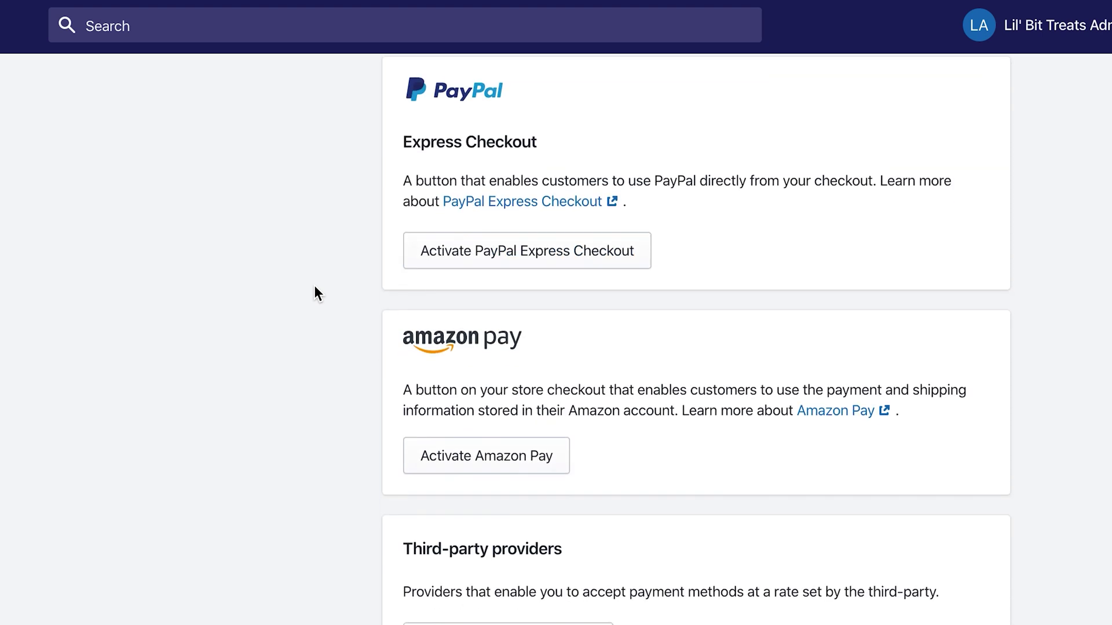
scroll(377, 301, "down", 3)
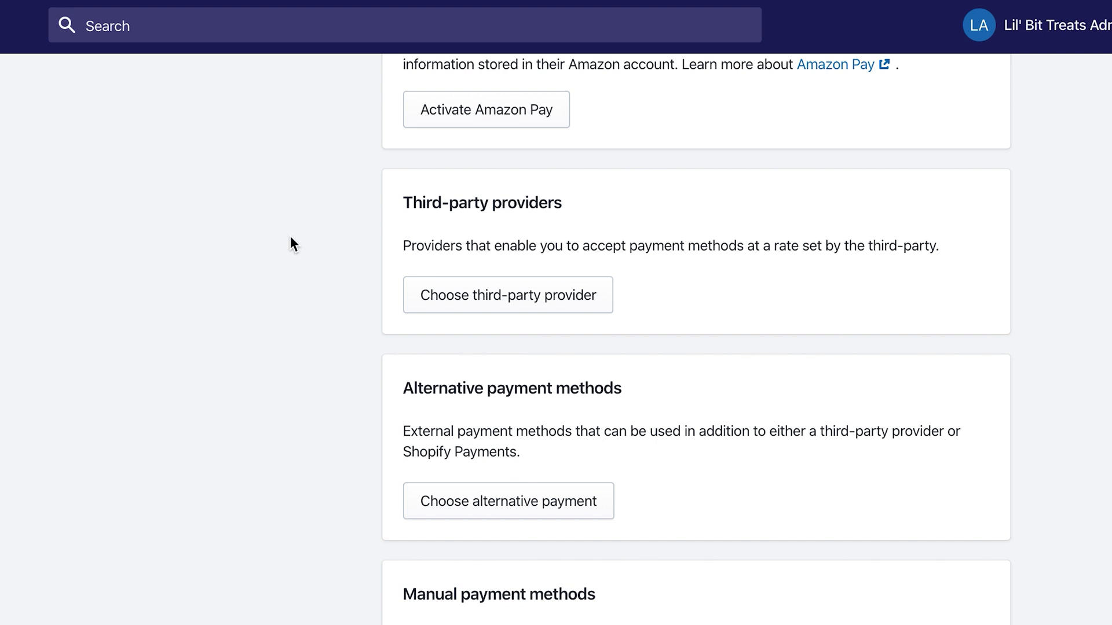
scroll(290, 238, "down", 4)
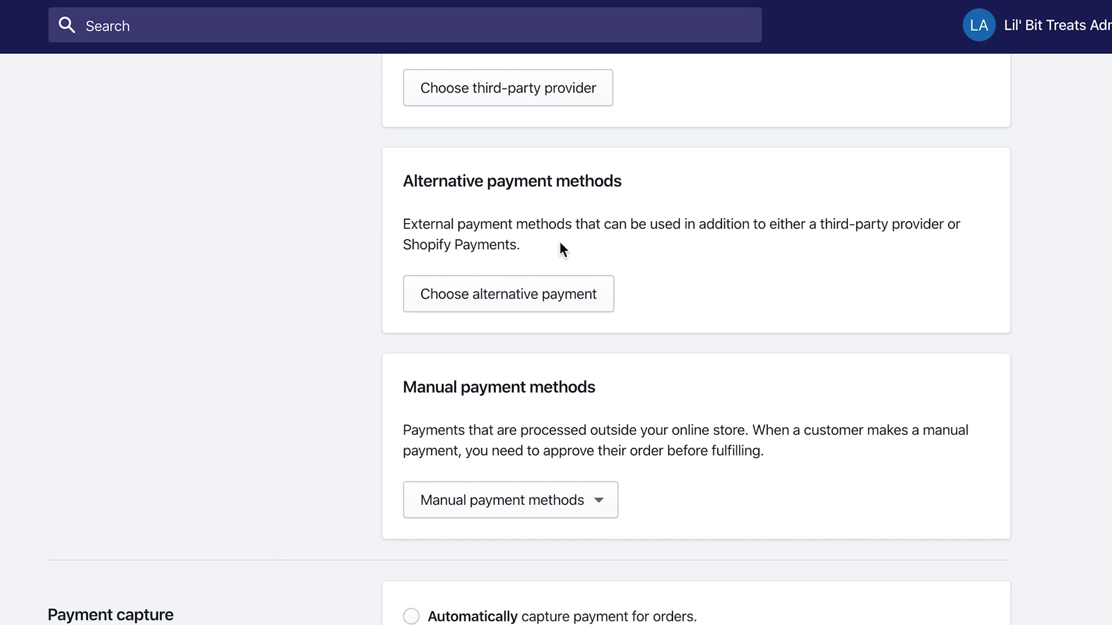
left_click(486, 299)
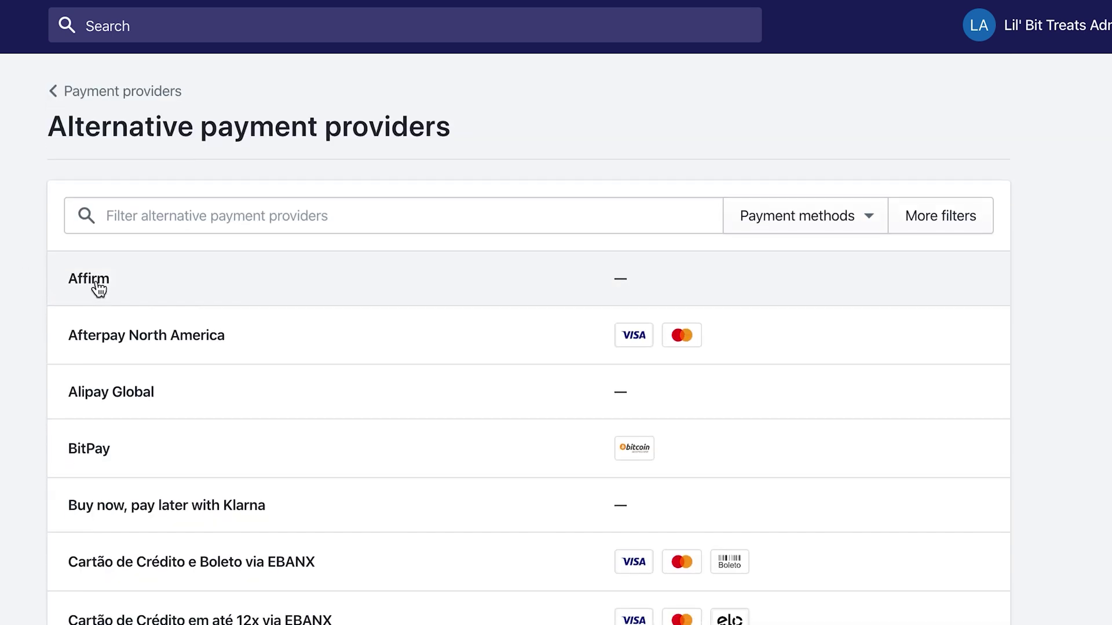
Browse the alternative providers list, then return to the Payment providers page
scroll(12, 417, "down", 7)
scroll(31, 497, "up", 7)
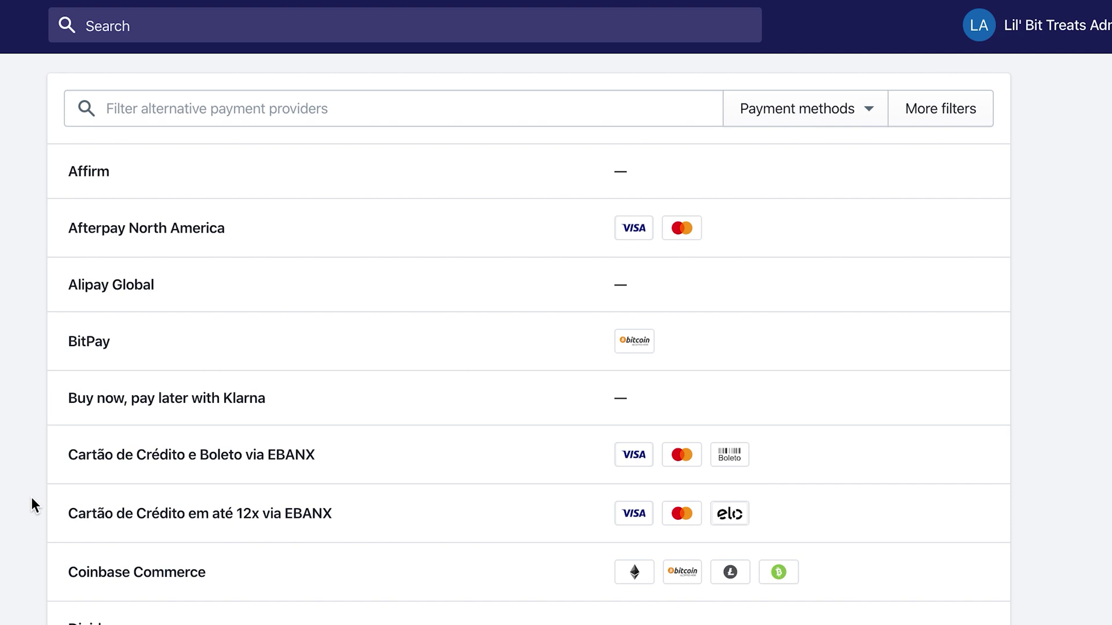
scroll(31, 497, "up", 2)
left_click(108, 104)
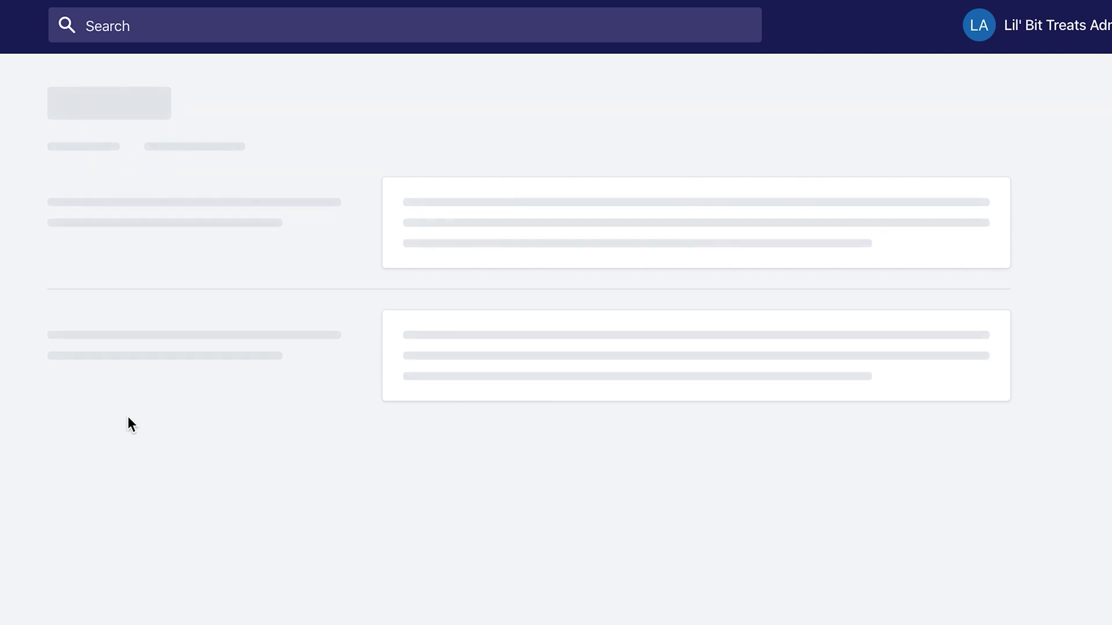
scroll(128, 417, "down", 15)
scroll(128, 417, "down", 5)
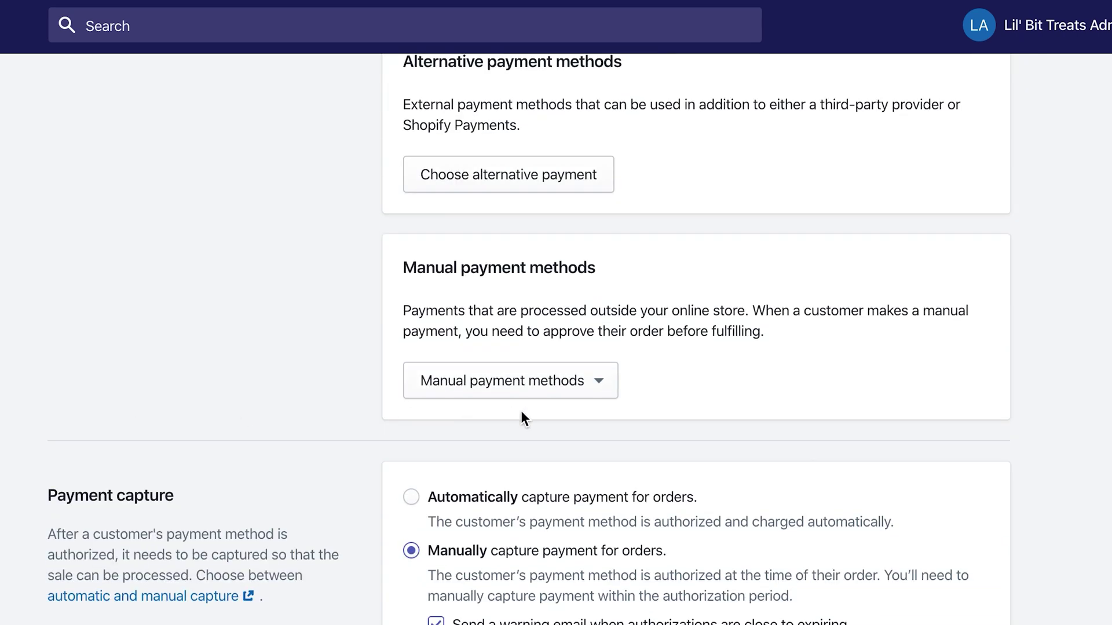
left_click(598, 397)
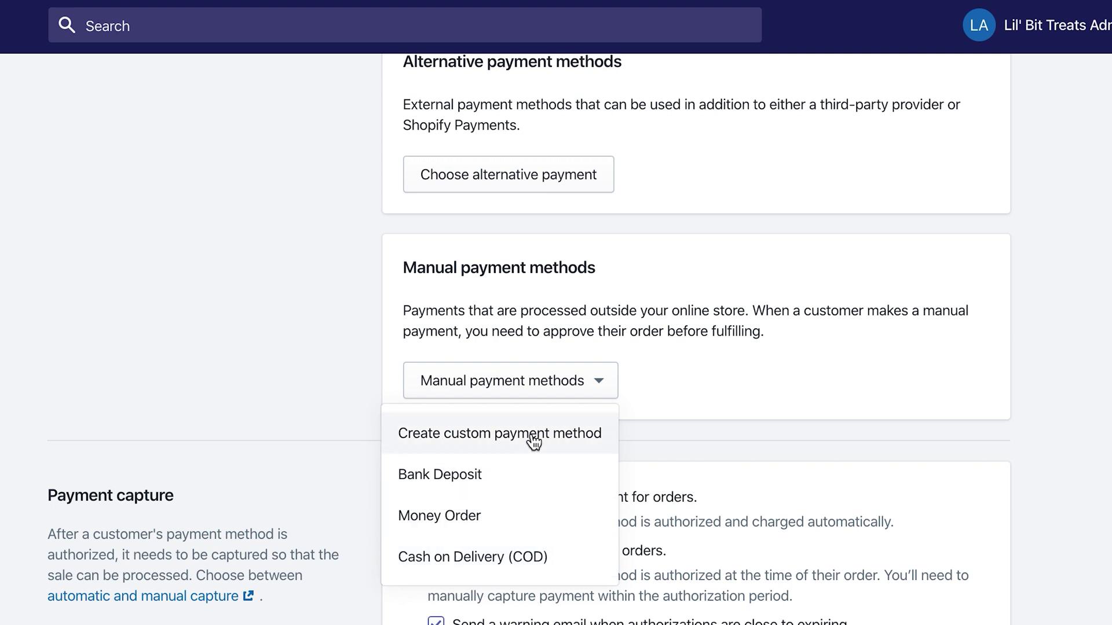
left_click(487, 296)
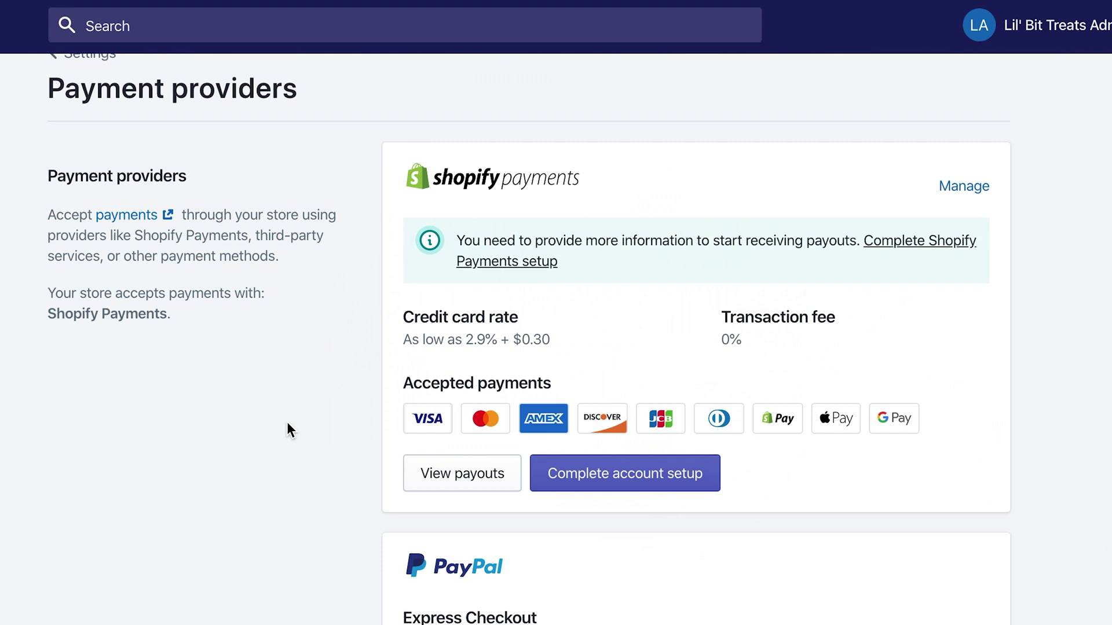
Set Payment capture to 'Automatically capture payment for orders', leaving it unsaved
scroll(287, 423, "down", 15)
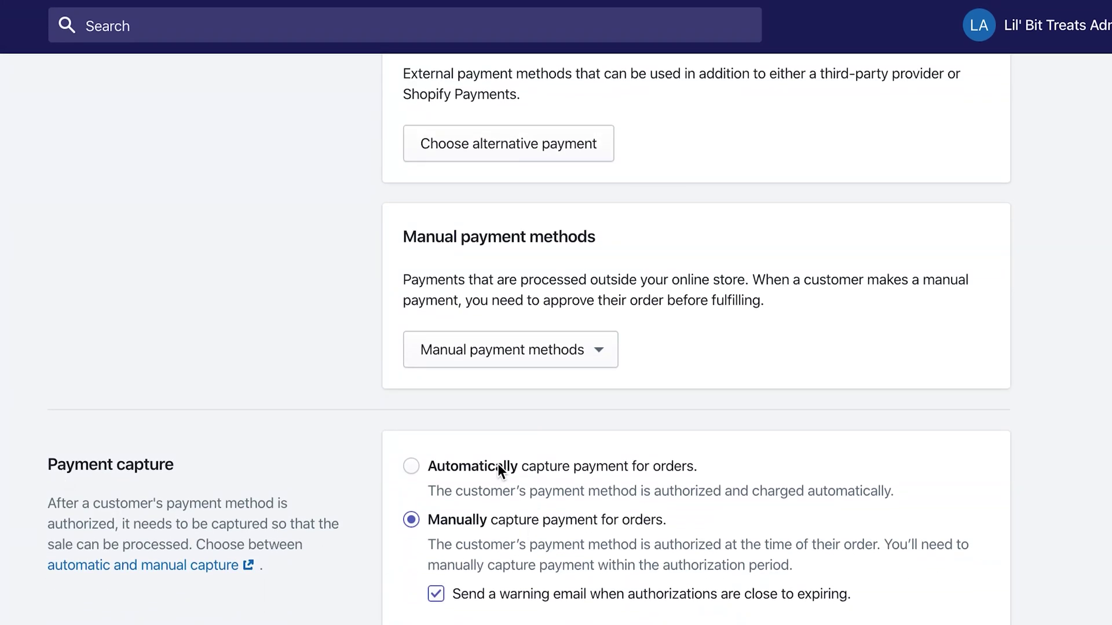
left_click(547, 468)
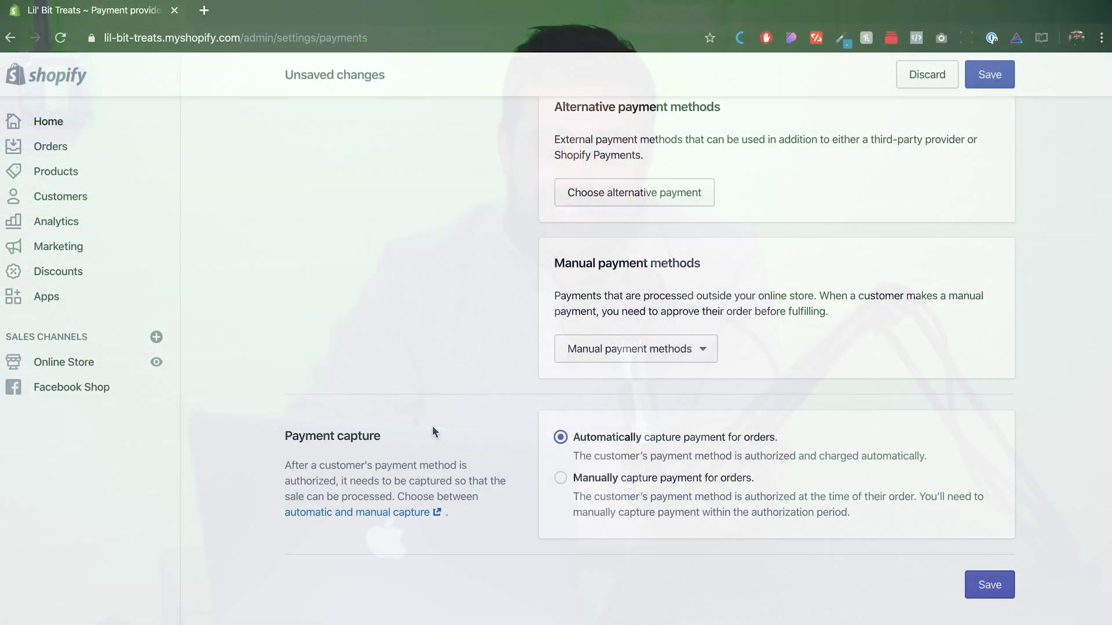
scroll(432, 433, "up", 15)
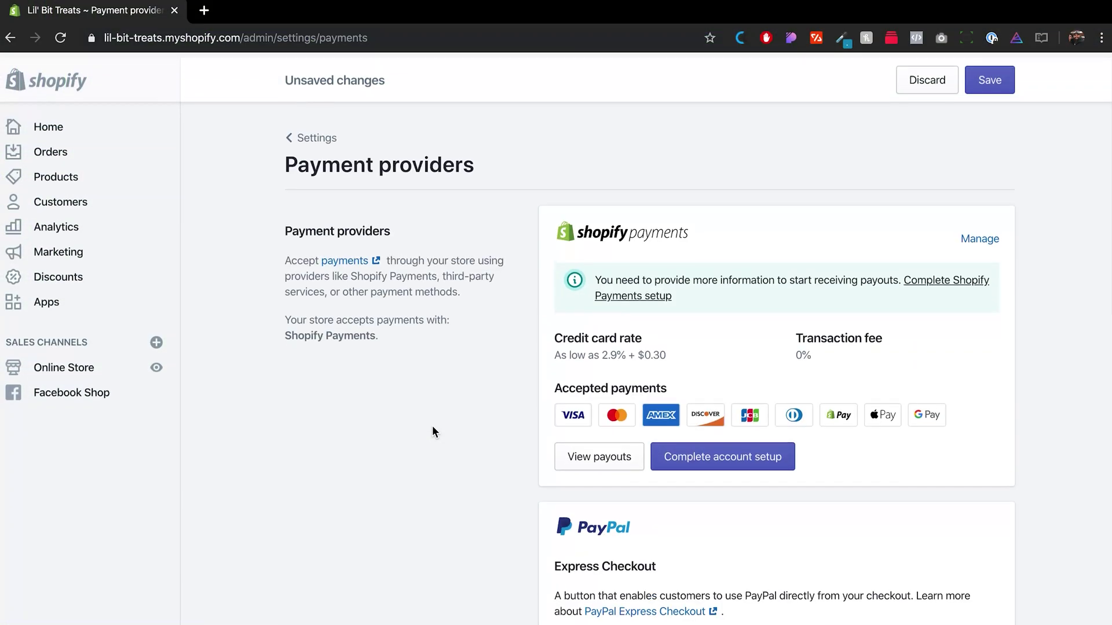